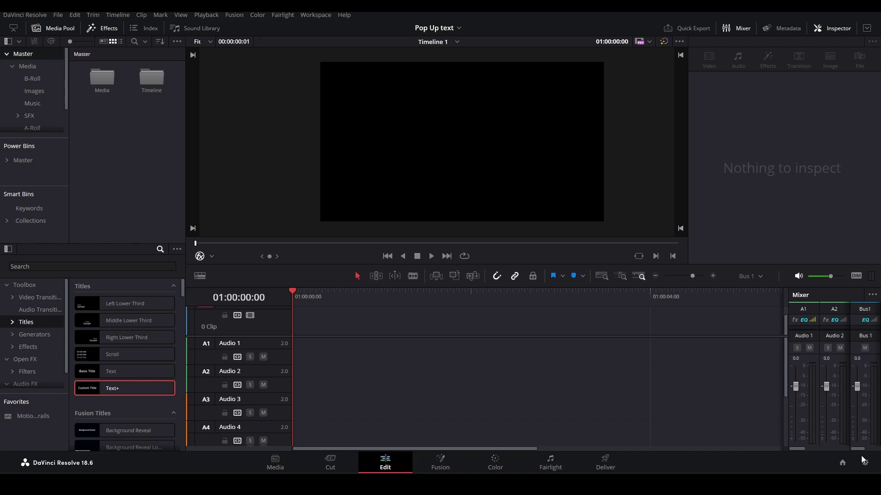
Check the project settings, then place a Text+ title on track V1.
left_click(864, 461)
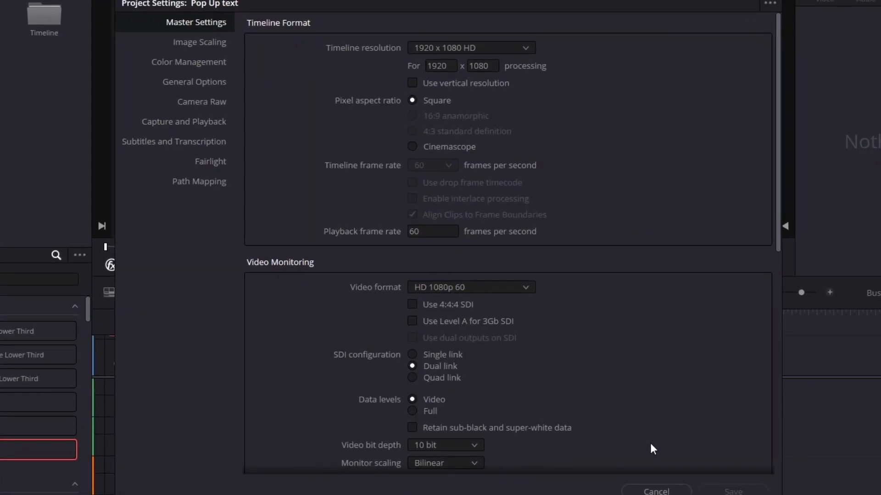
left_click(656, 491)
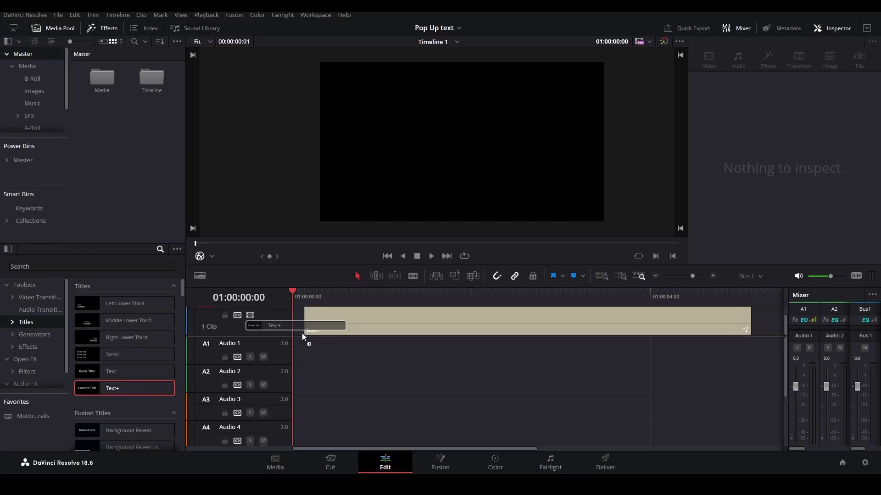
left_click_drag(124, 388, 302, 322)
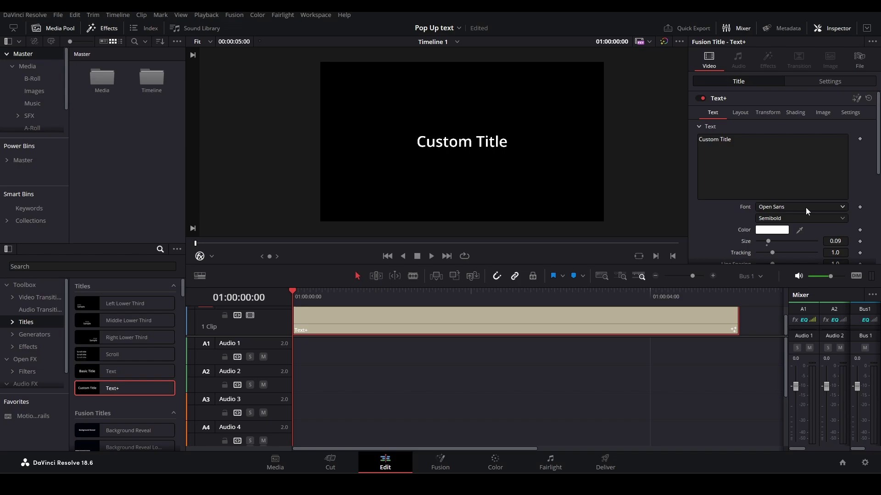
Set the title font to Rubik ExtraBold, trim the clip shorter, and open it in Fusion.
left_click(802, 206)
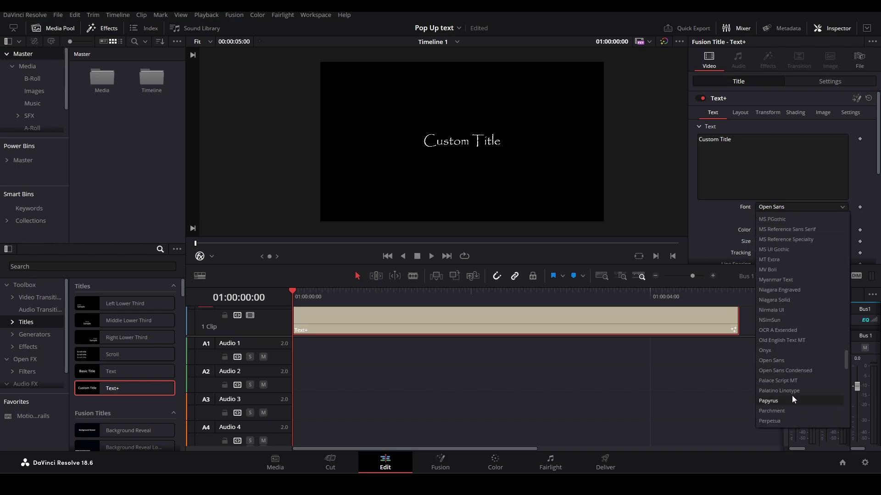
scroll(792, 396, "down", 5)
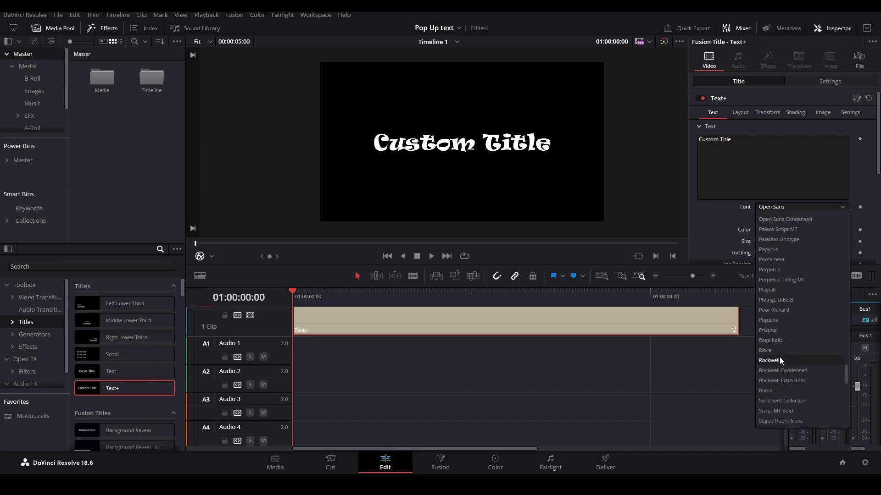
left_click(781, 390)
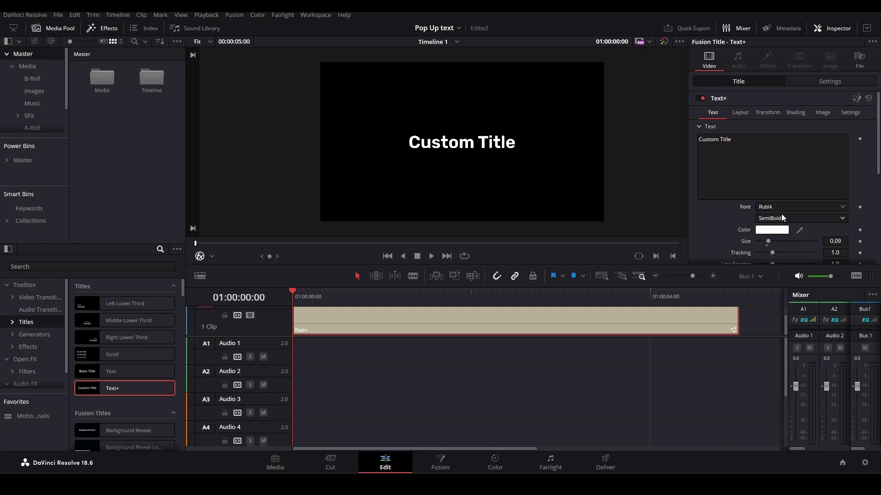
left_click(798, 218)
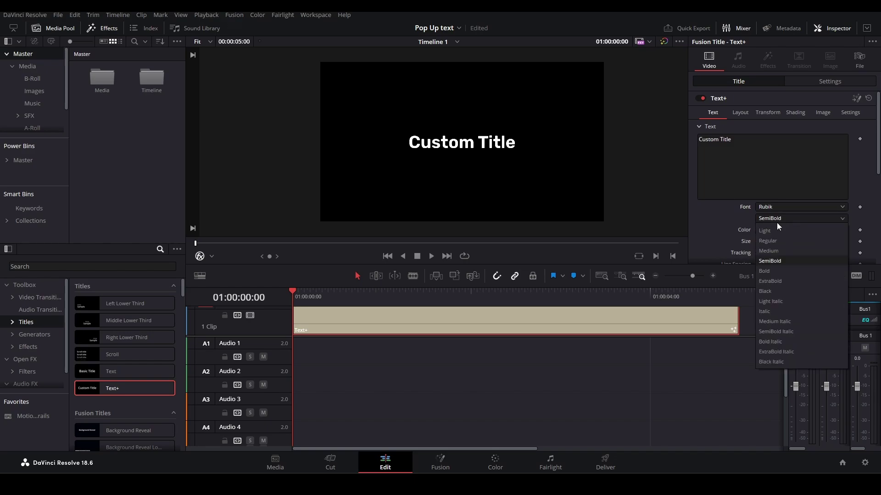
left_click(777, 281)
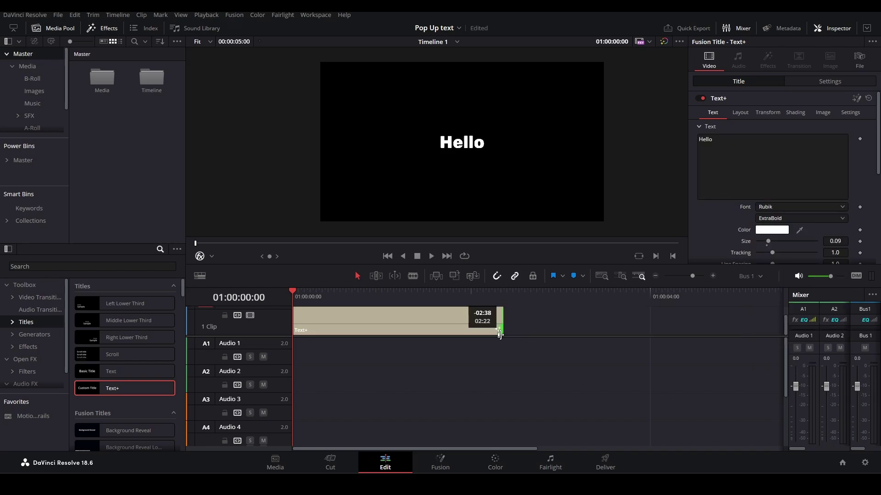
left_click_drag(492, 329, 441, 329)
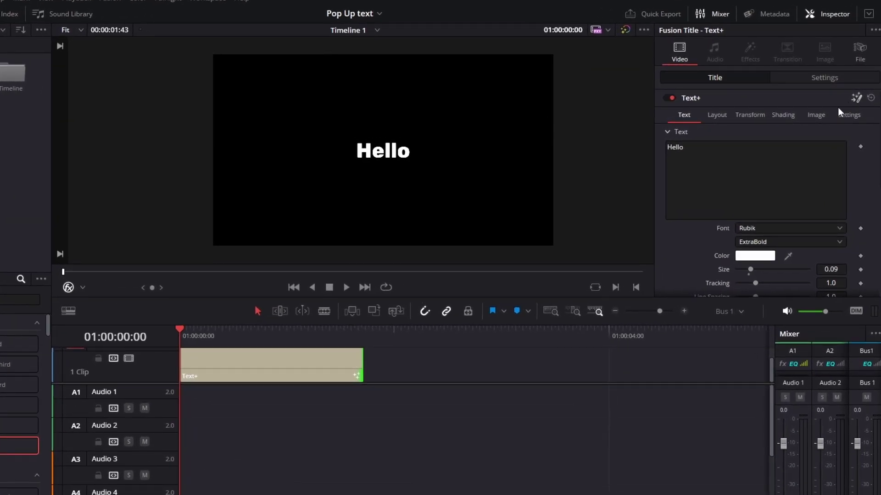
left_click(853, 98)
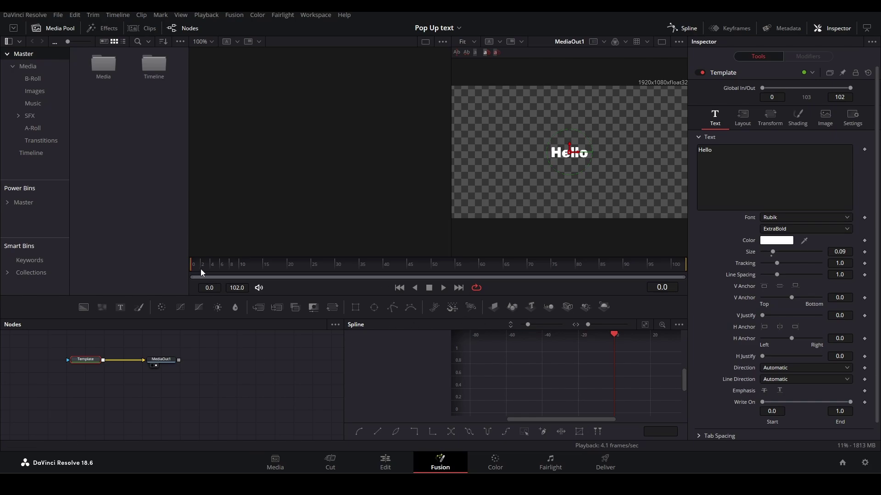
Keyframe the Size at 0.09 on frame 10 and at 0 on frame 0.
left_click(864, 252)
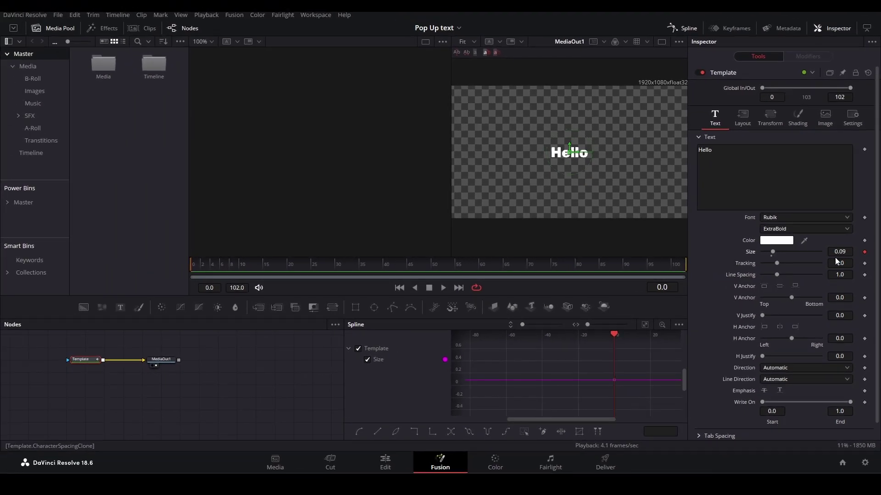
left_click_drag(195, 265, 261, 272)
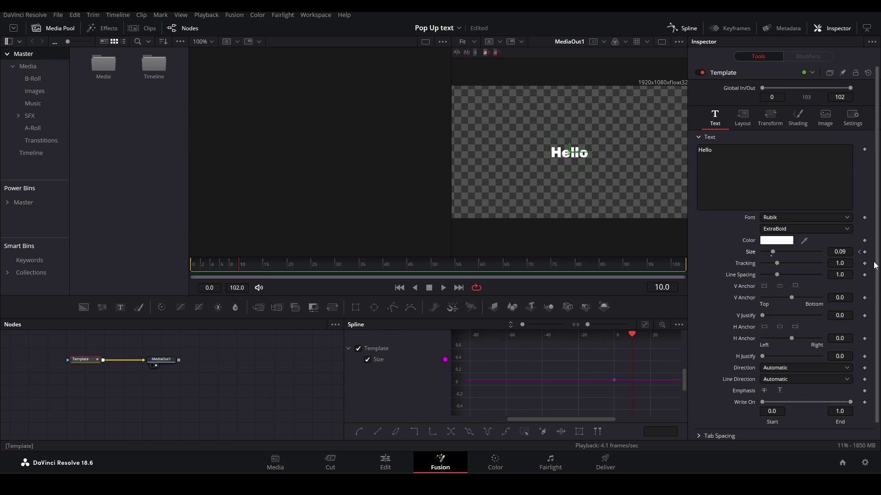
left_click(864, 251)
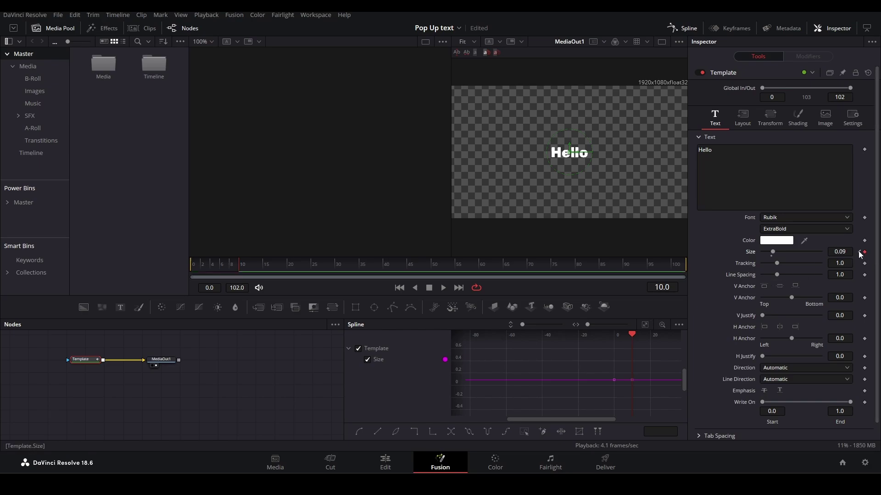
double_click(843, 252)
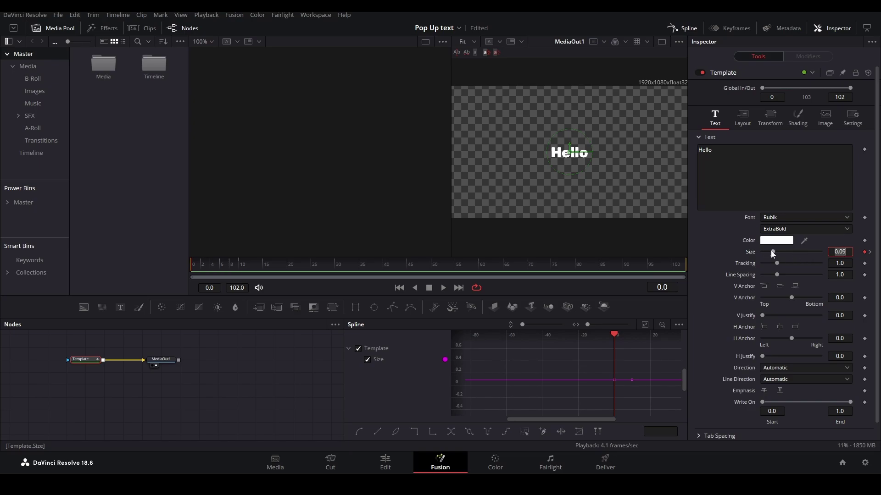
left_click_drag(772, 252, 759, 254)
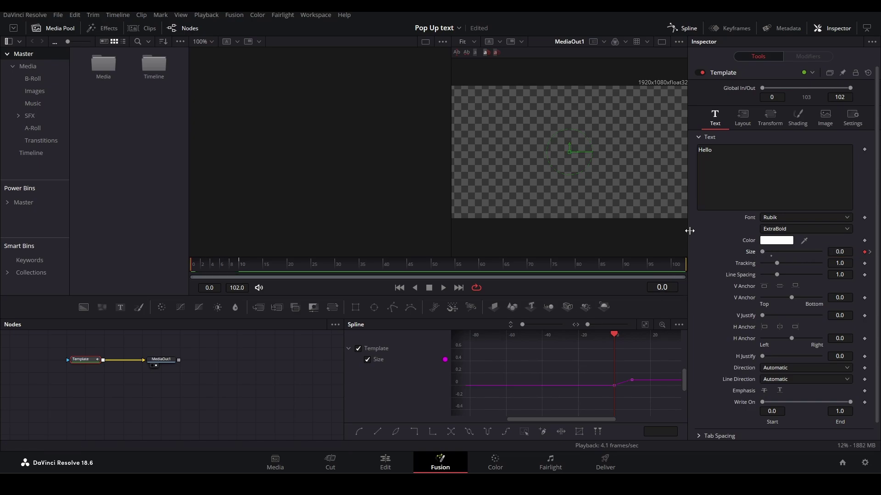
left_click(684, 29)
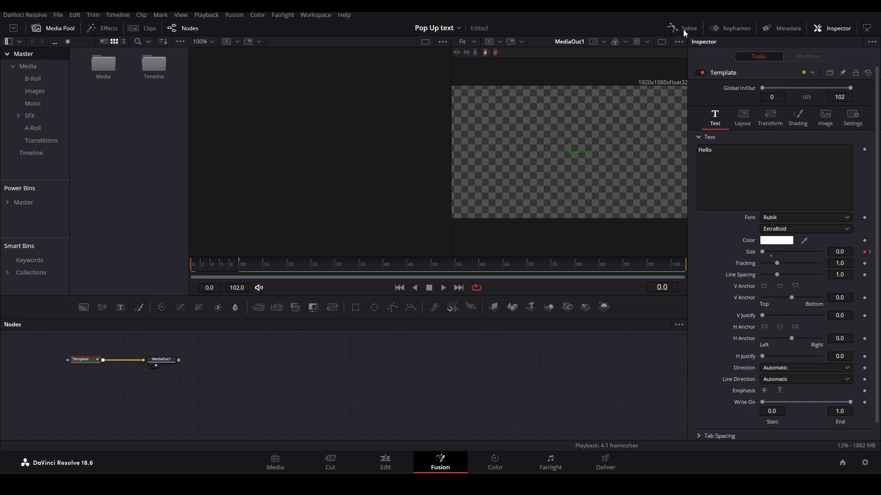
Fit both Size keyframes into the Spline view and smooth them with S.
left_click(683, 30)
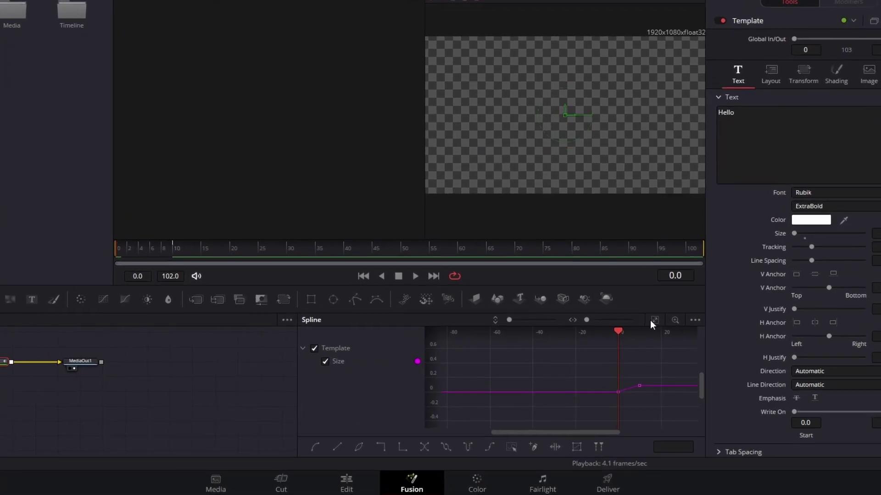
left_click(655, 320)
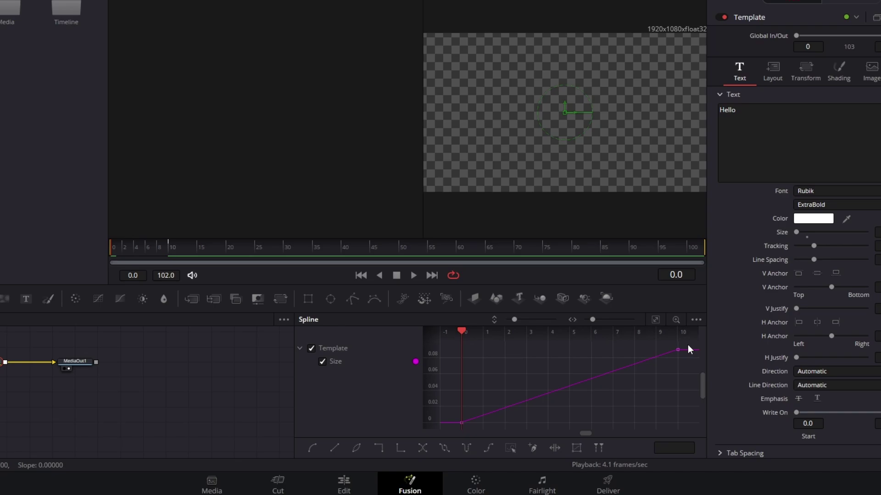
mouse_move(690, 347)
left_mouse_down()
mouse_move(446, 439)
mouse_move(445, 427)
left_mouse_up()
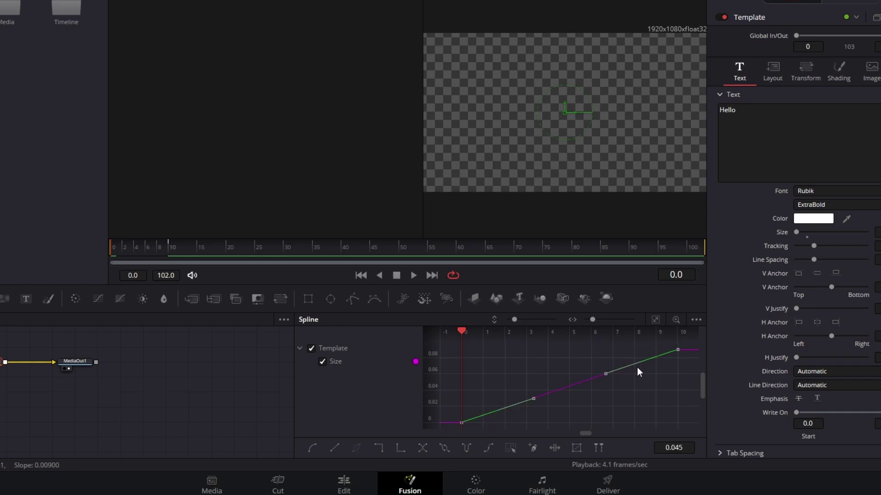
key("s")
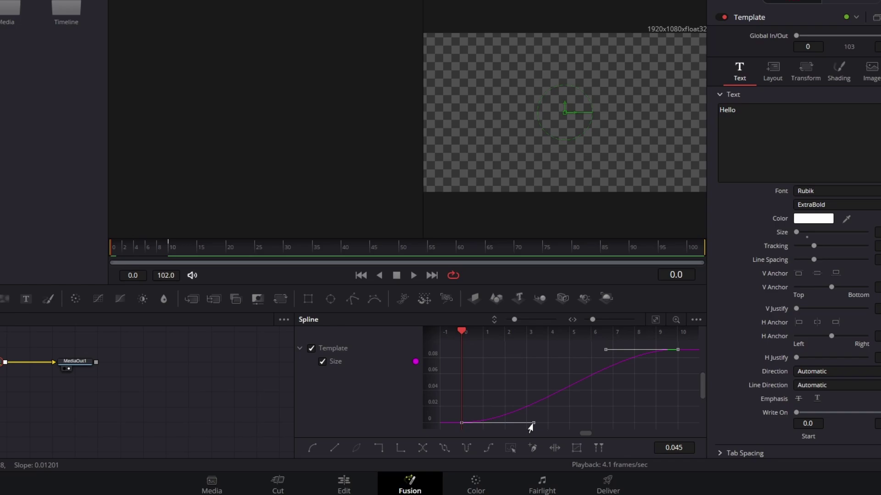
Drag the Size tangent handles to steepen the start and overshoot before frame 10.
mouse_move(533, 425)
left_mouse_down()
mouse_move(516, 398)
mouse_move(462, 377)
mouse_move(458, 361)
mouse_move(434, 356)
left_mouse_up()
mouse_move(603, 355)
left_mouse_down()
mouse_move(611, 346)
mouse_move(606, 364)
left_mouse_up()
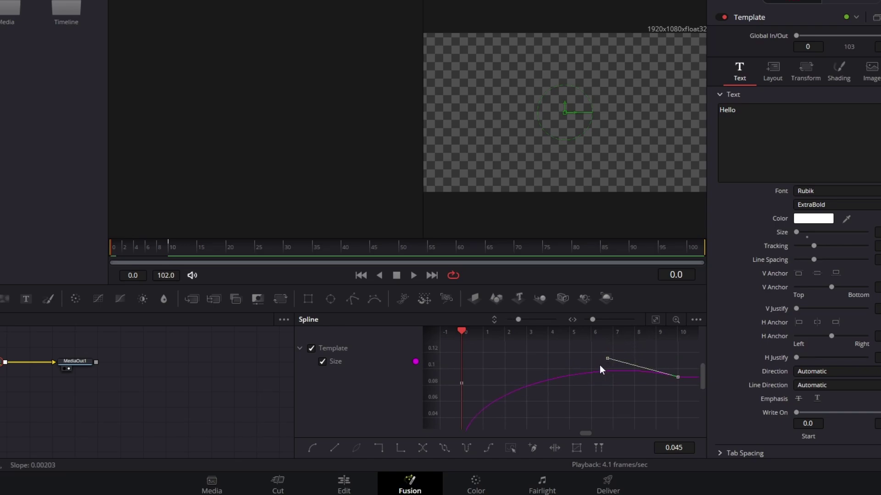
left_click_drag(540, 378, 520, 387)
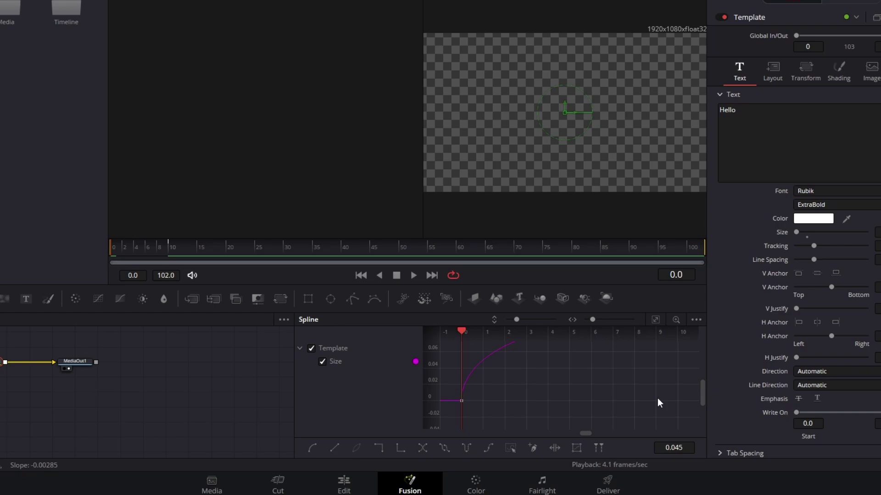
mouse_move(461, 402)
left_mouse_down()
mouse_move(472, 415)
mouse_move(462, 427)
left_mouse_up()
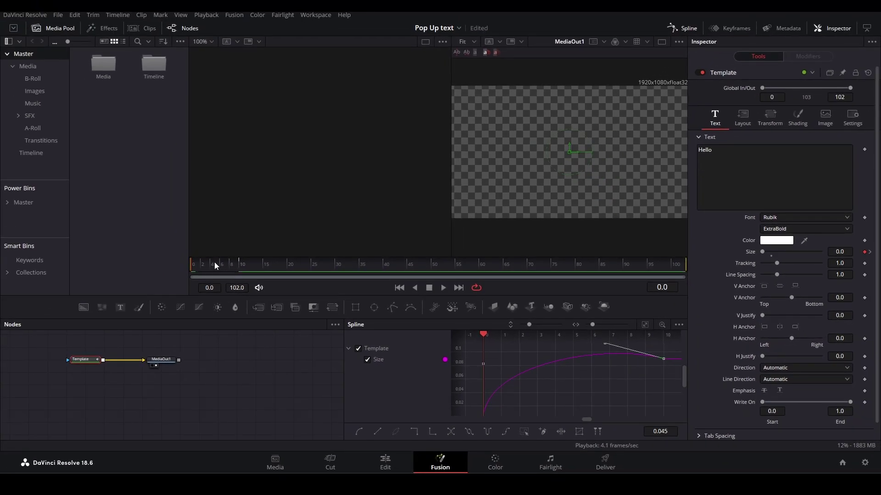
Play and scrub the timeline to preview the pop-up animation.
key("space")
left_click(195, 264)
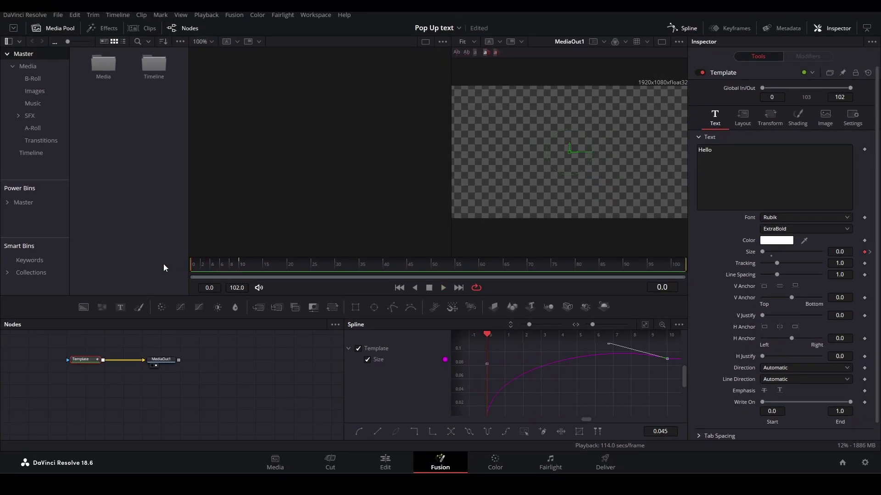
left_click(194, 263)
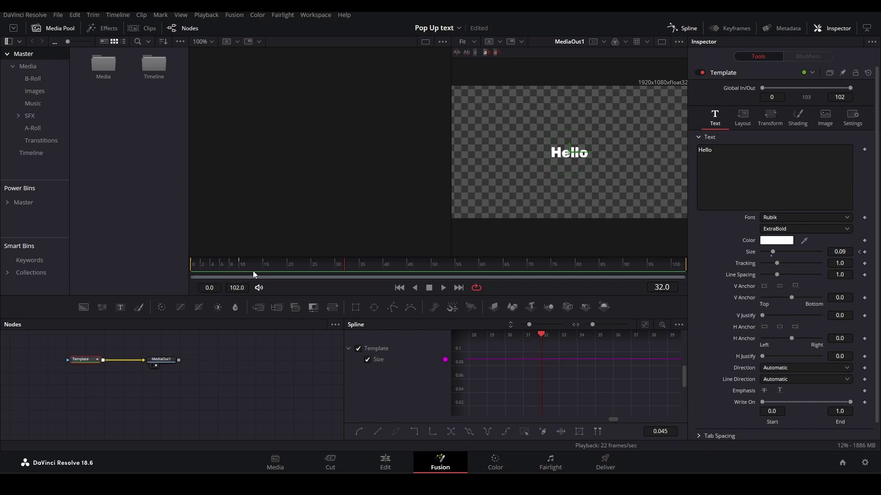
Enable Motion Blur in the title's Settings with Quality raised to 3.
left_click(852, 118)
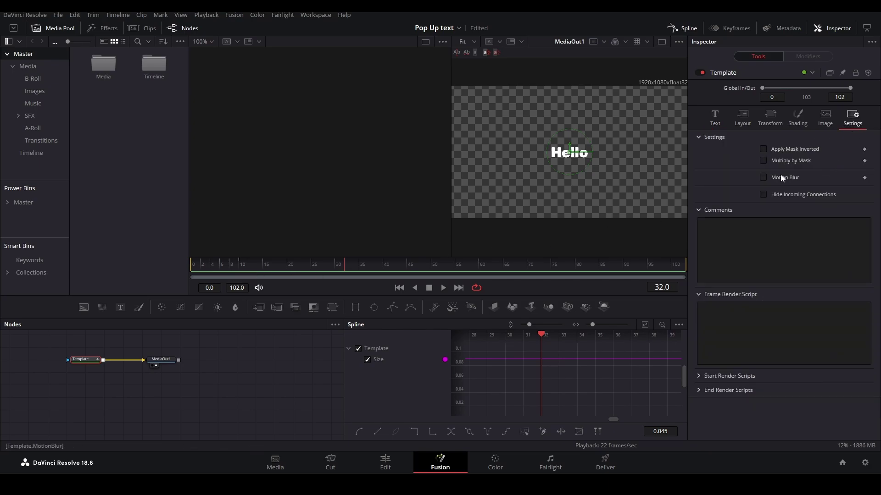
left_click(764, 178)
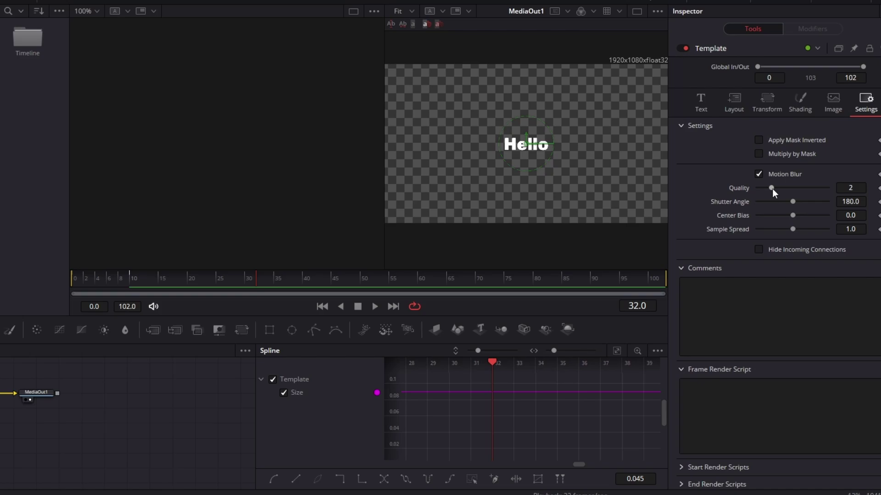
left_click_drag(772, 188, 860, 186)
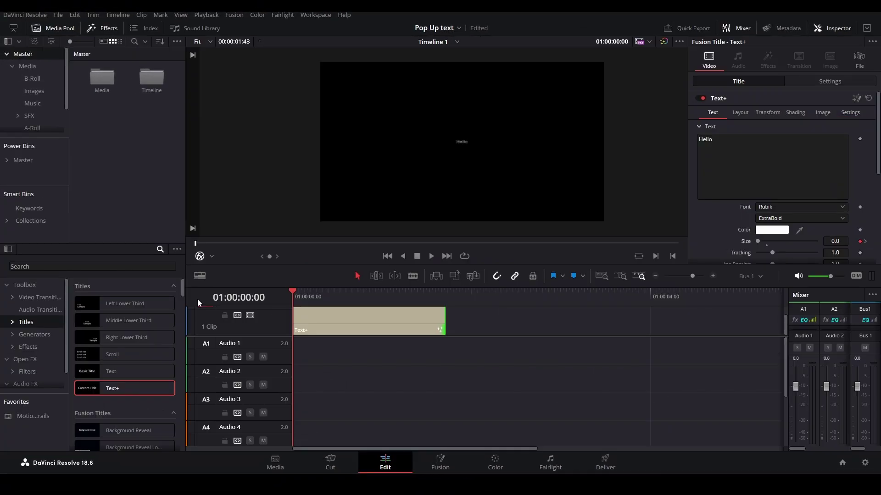
key("space")
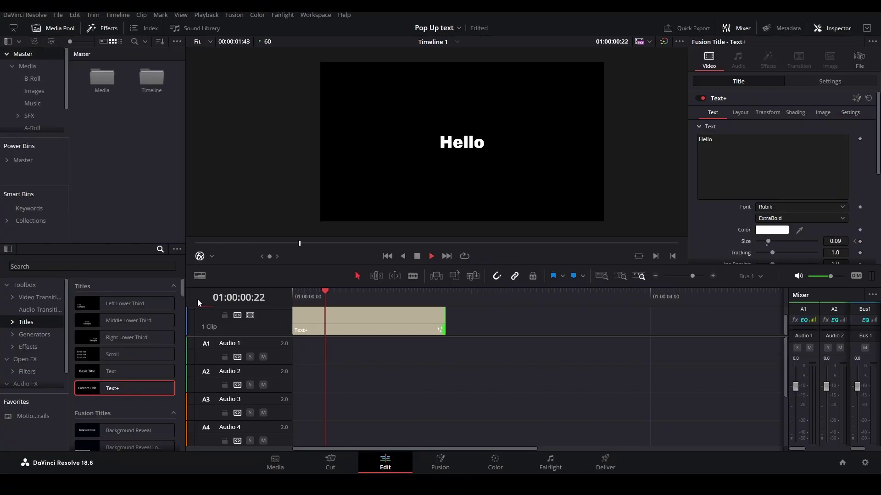
key("space")
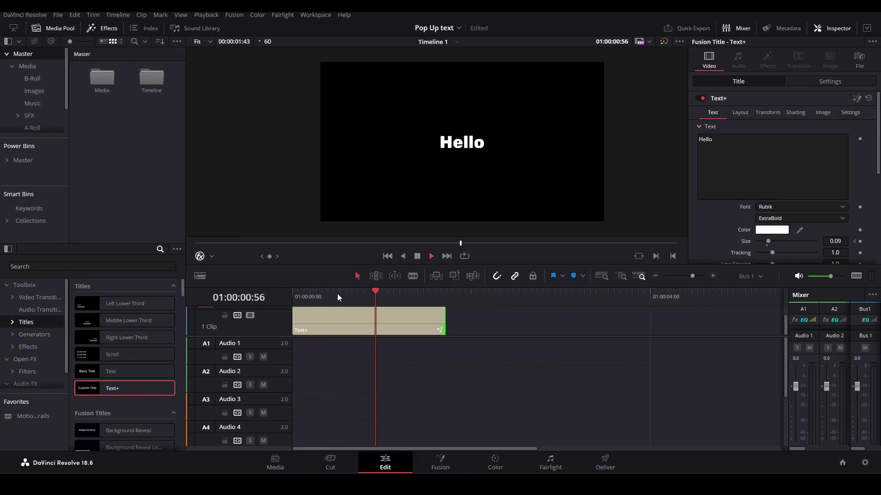